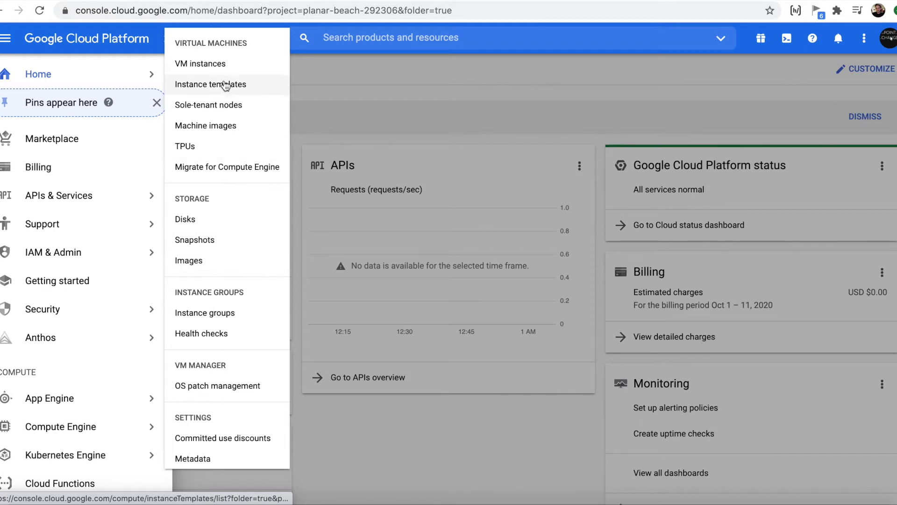
Step: From Compute Engine VM instances, start creating a new instance and scroll to its Boot disk section
click(228, 64)
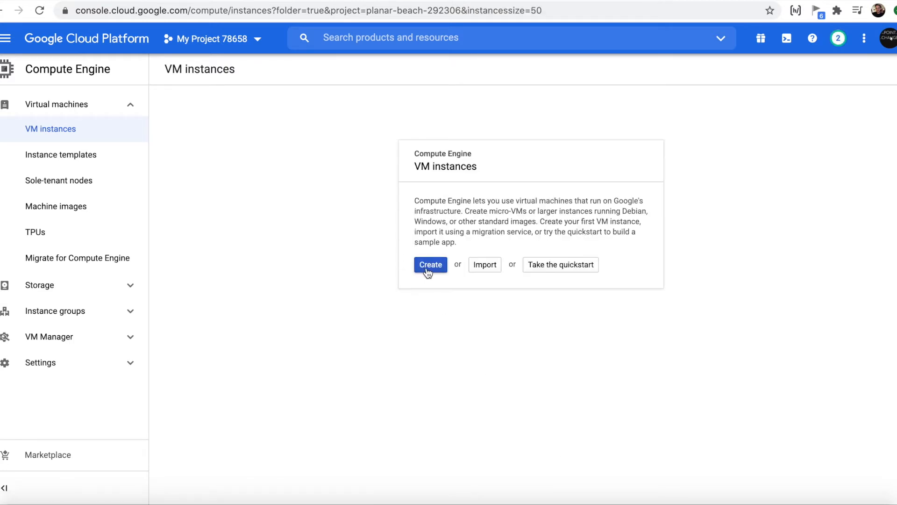
click(428, 271)
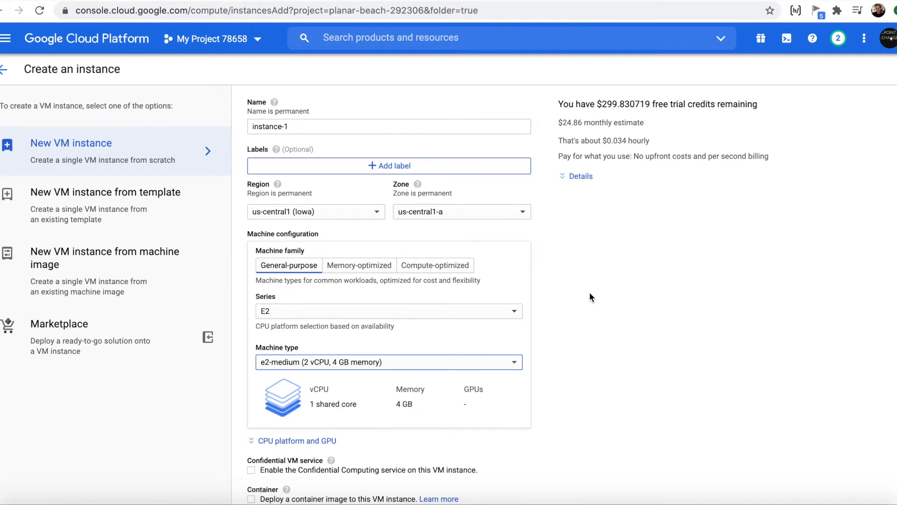
scroll(597, 303, down, 3)
scroll(596, 304, down, 4)
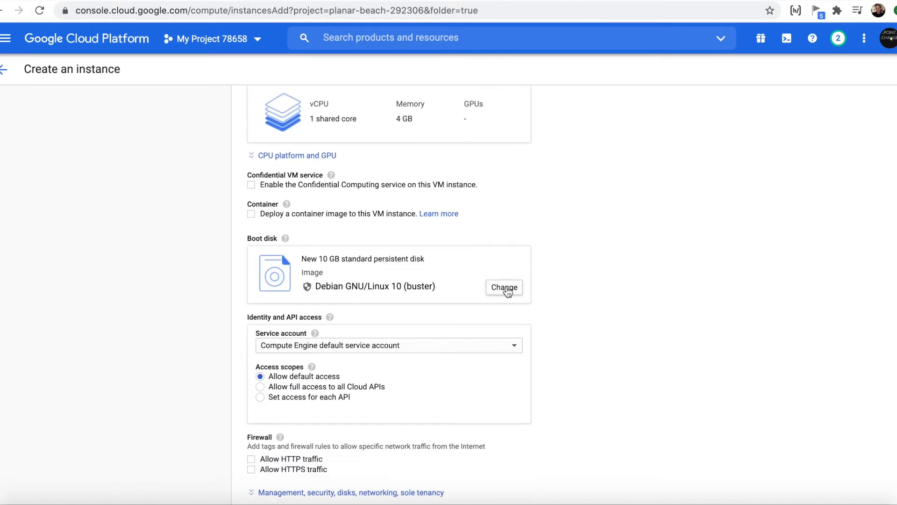
Step: Change the instance's boot disk to Ubuntu 18.04 LTS
click(505, 288)
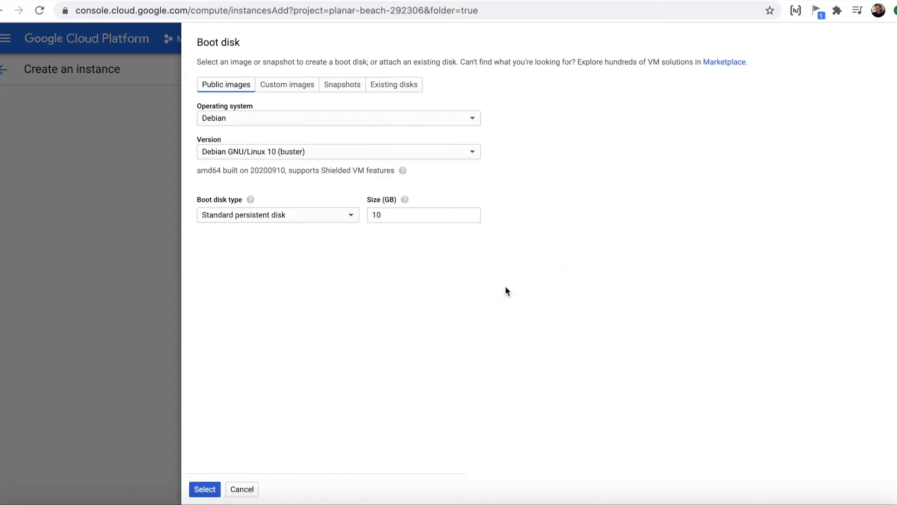
click(310, 121)
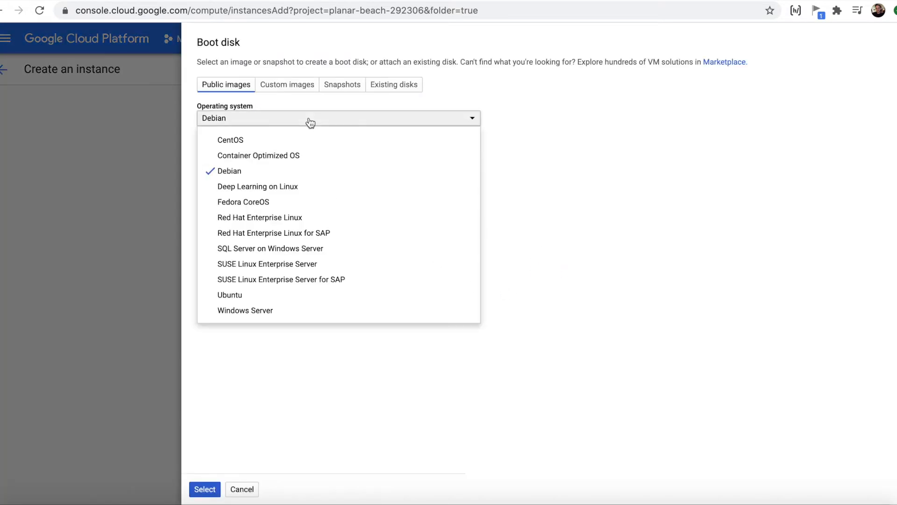
click(240, 294)
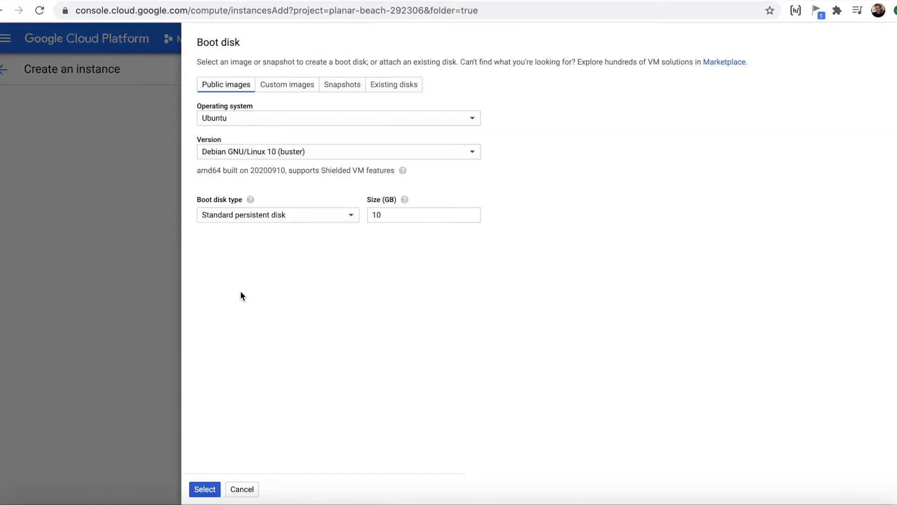
click(284, 158)
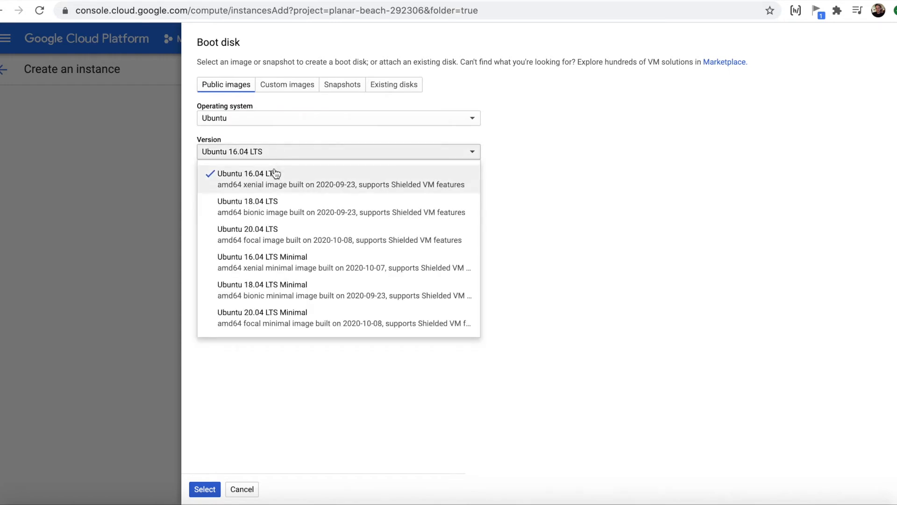
click(257, 206)
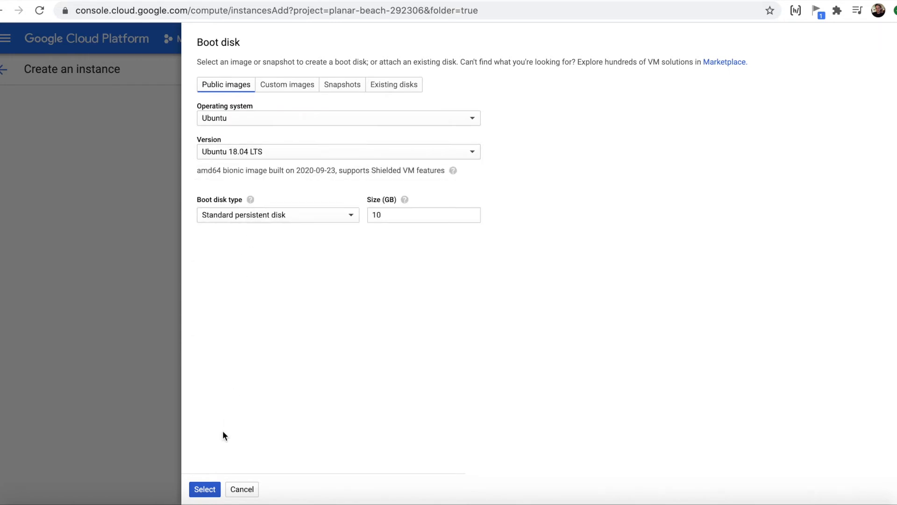
click(206, 488)
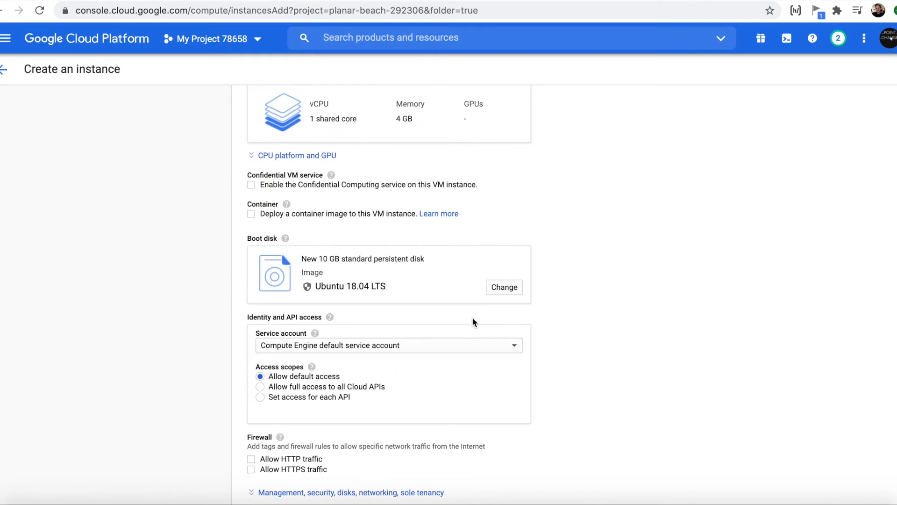
Step: Allow HTTP and HTTPS traffic, expand the management options, and create instance-1
scroll(556, 312, down, 5)
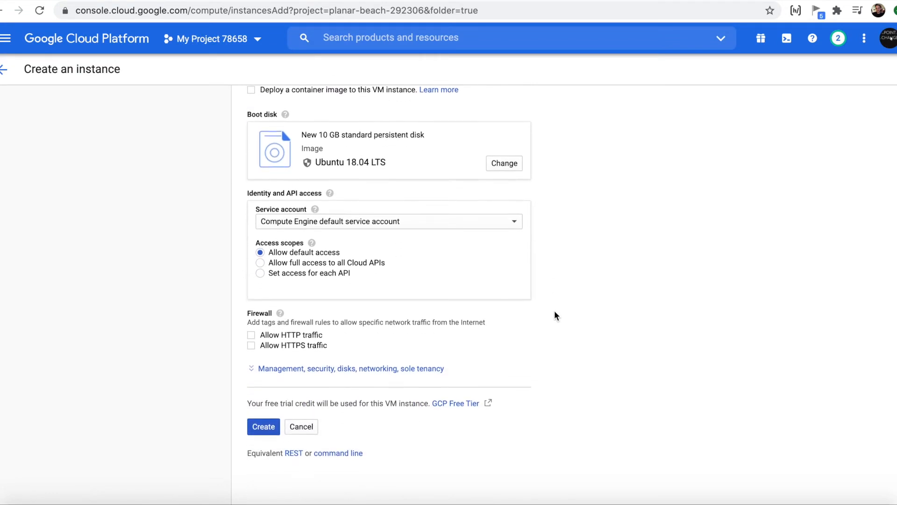
click(252, 347)
click(251, 336)
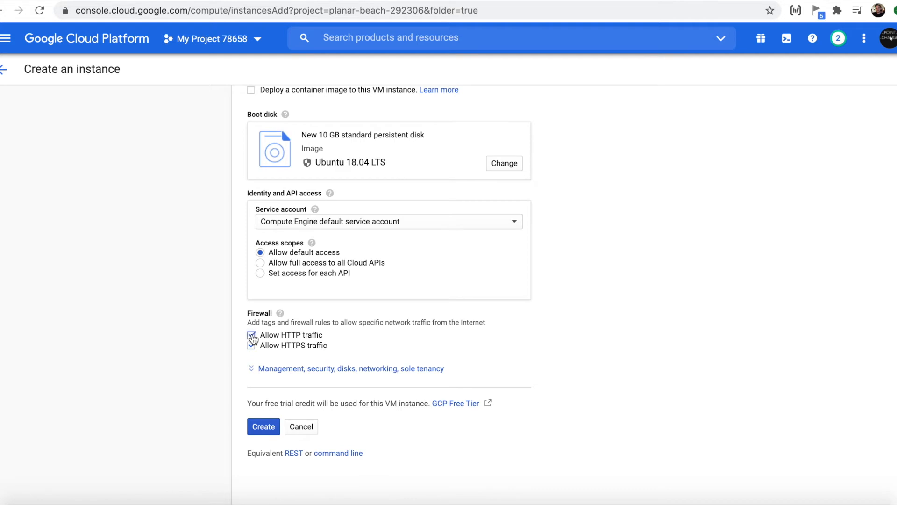
click(336, 368)
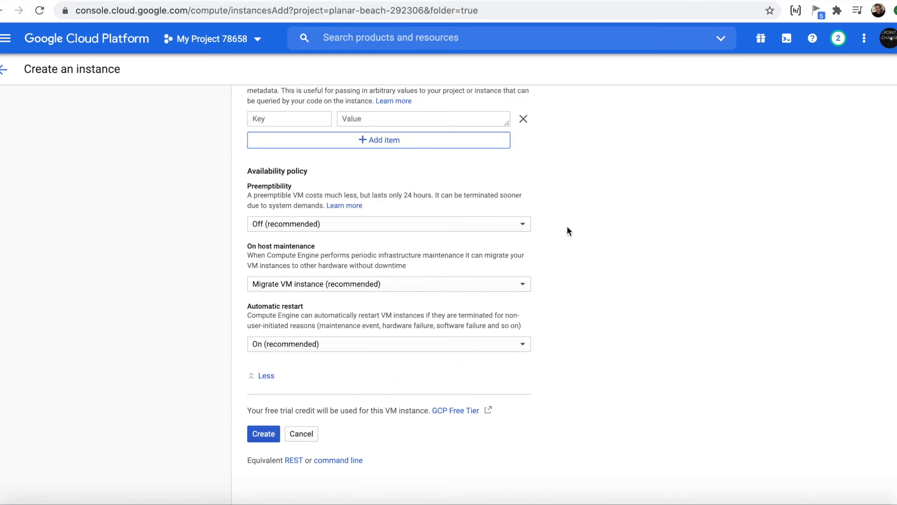
scroll(568, 226, up, 5)
scroll(568, 227, down, 2)
scroll(568, 231, down, 3)
click(267, 427)
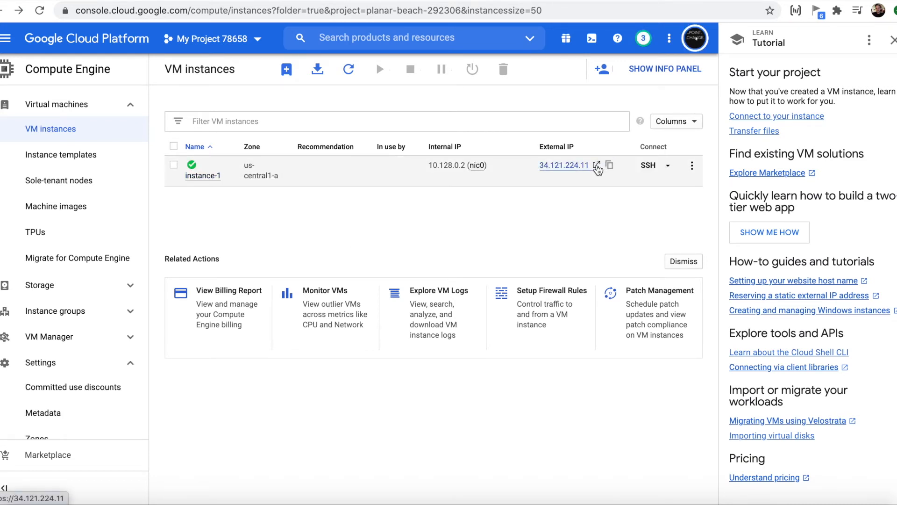
Step: Open instance-1's external IP 34.121.224.11, see the connection refused, and return to the console
click(566, 166)
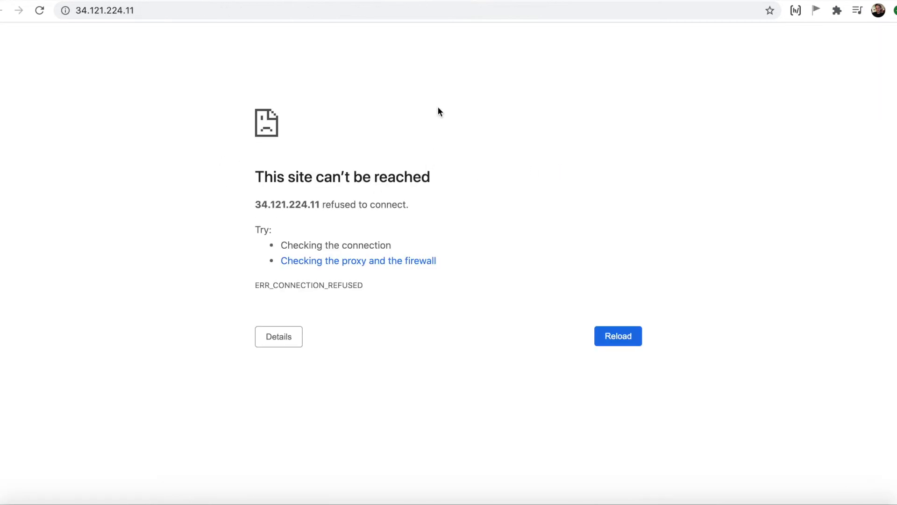
click(456, 1)
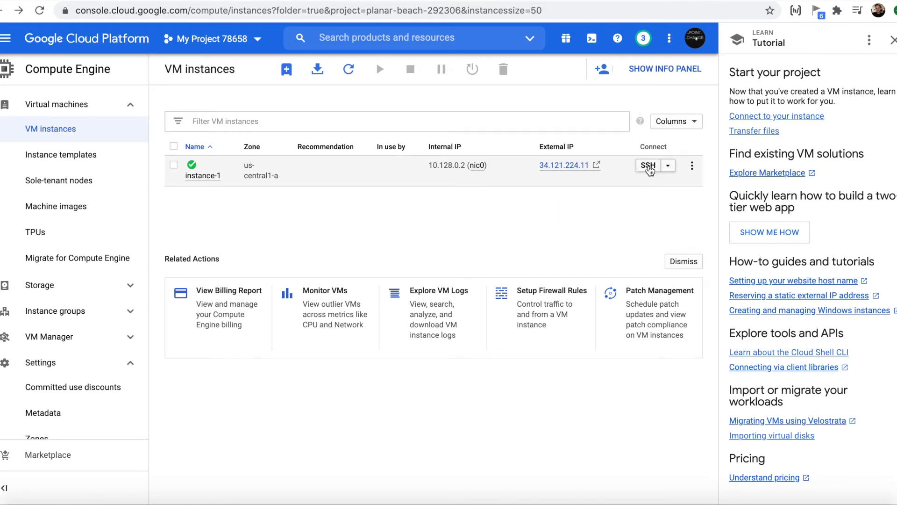
click(648, 166)
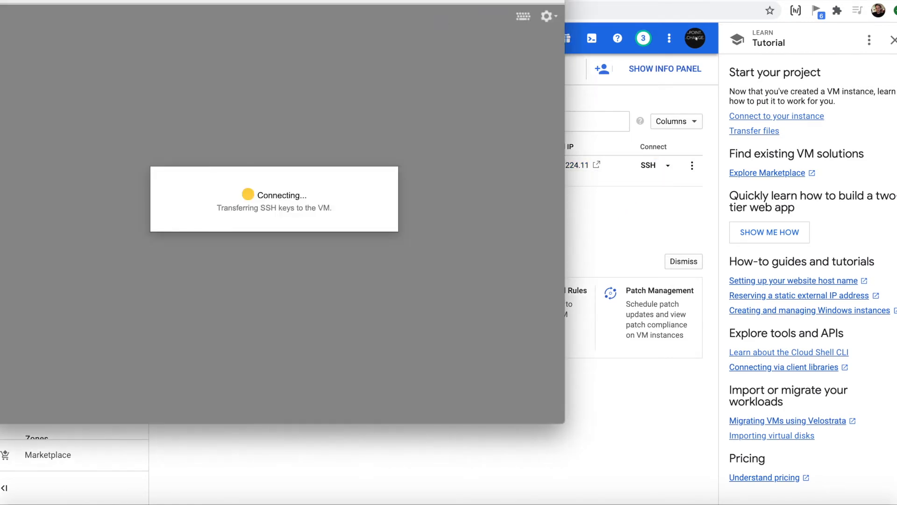
drag(444, 7, 510, 57)
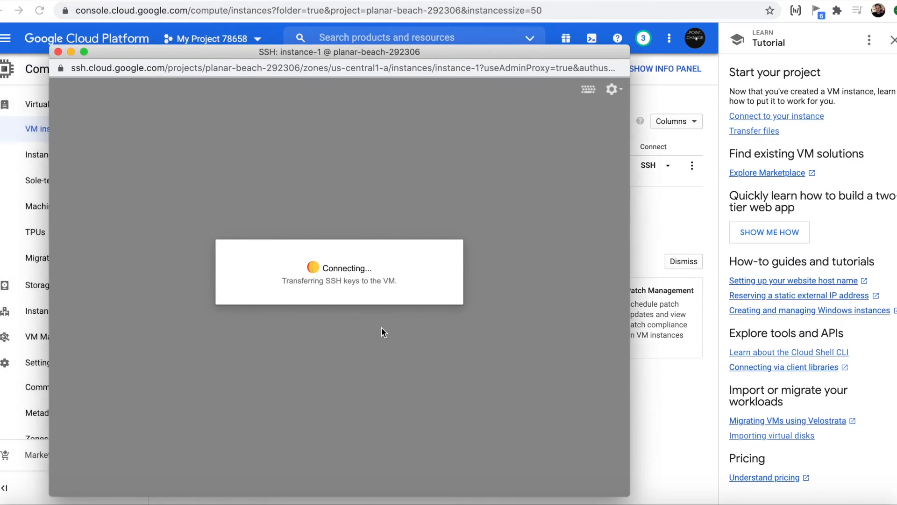
click(60, 53)
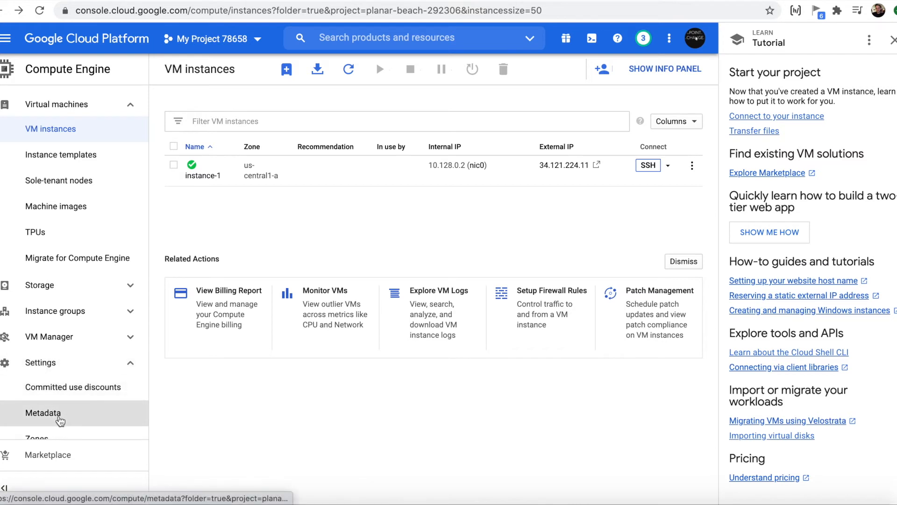
click(43, 413)
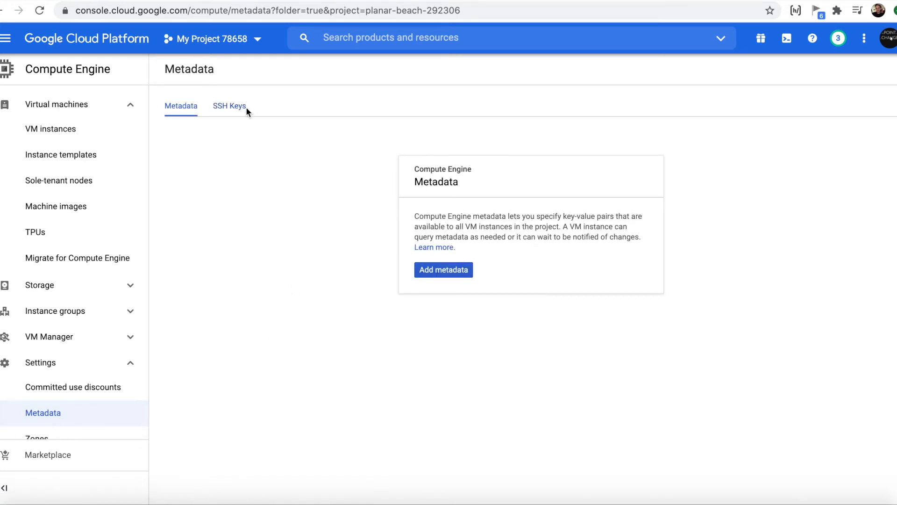
Step: Show the SSH Keys tab of project Metadata and make the two existing keys editable
click(238, 109)
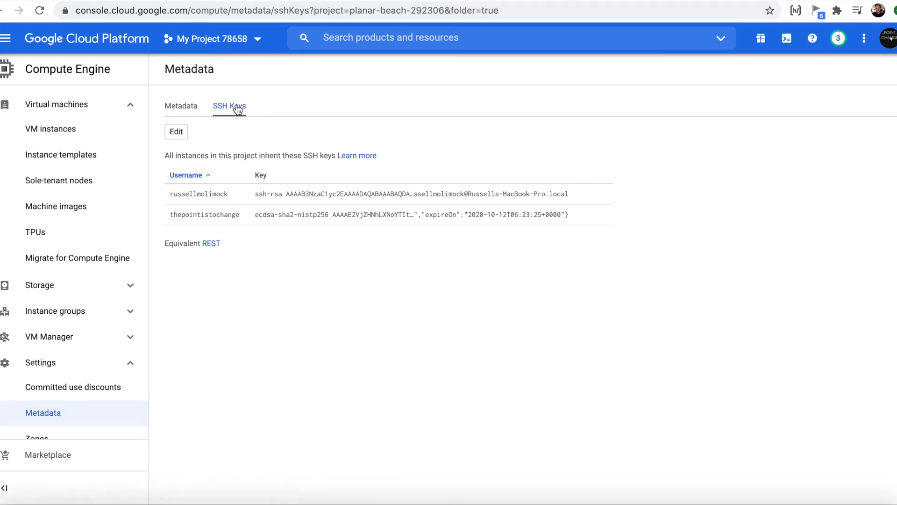
click(178, 132)
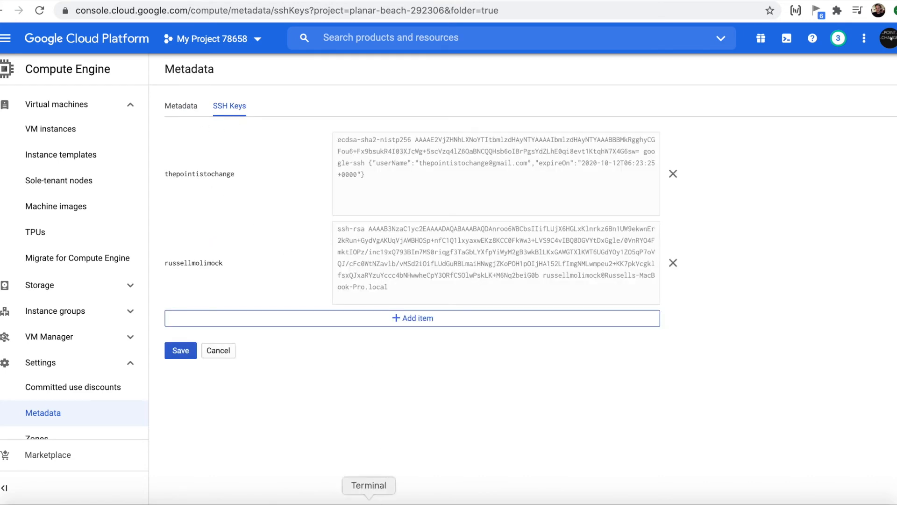
Step: Run ssh-keygen to create key file test, overwriting the old one, with an empty passphrase
click(369, 500)
text(ssh-keygen)
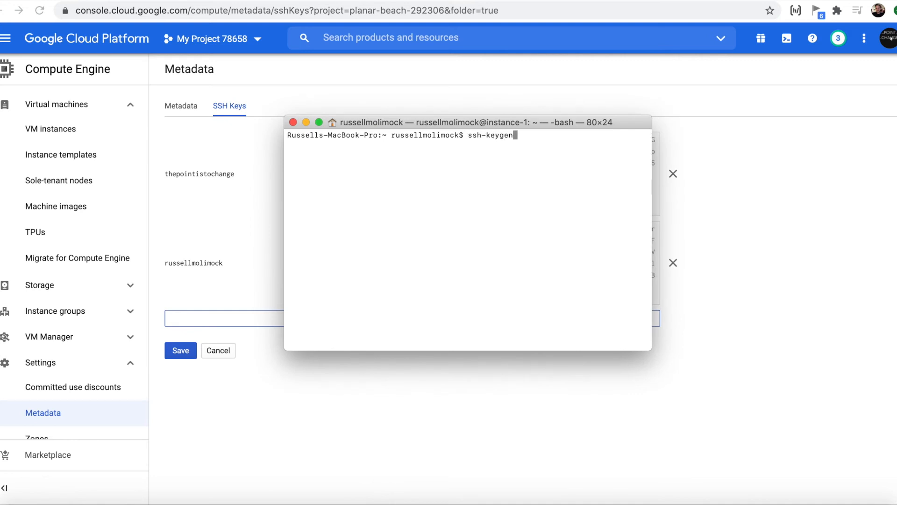
key(Return)
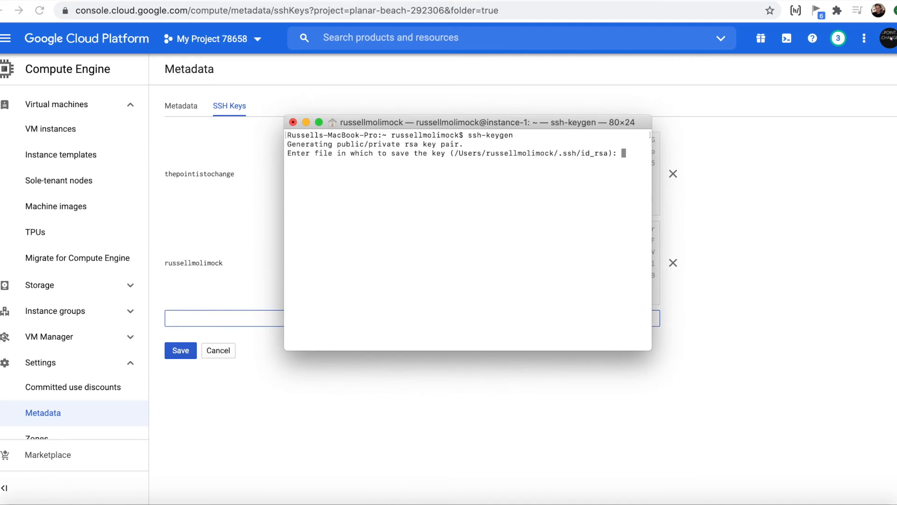
text(test)
key(Return)
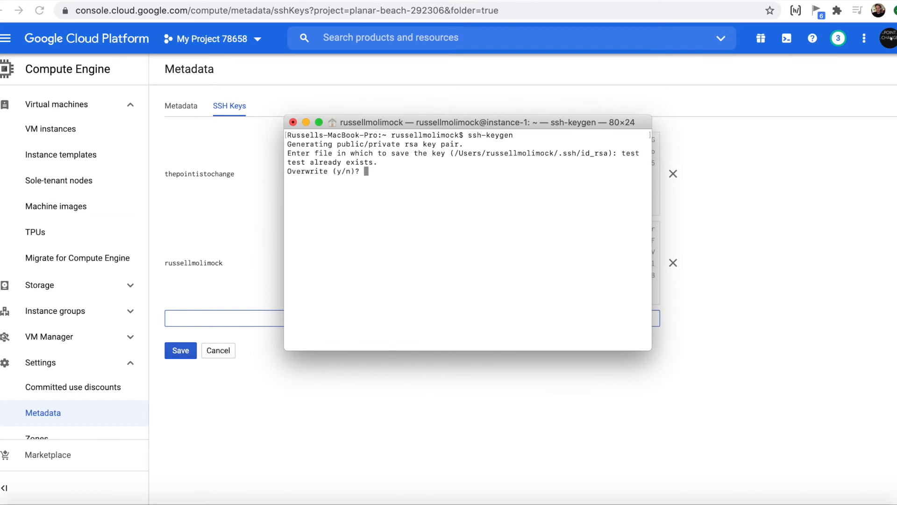
text(y)
key(Return)
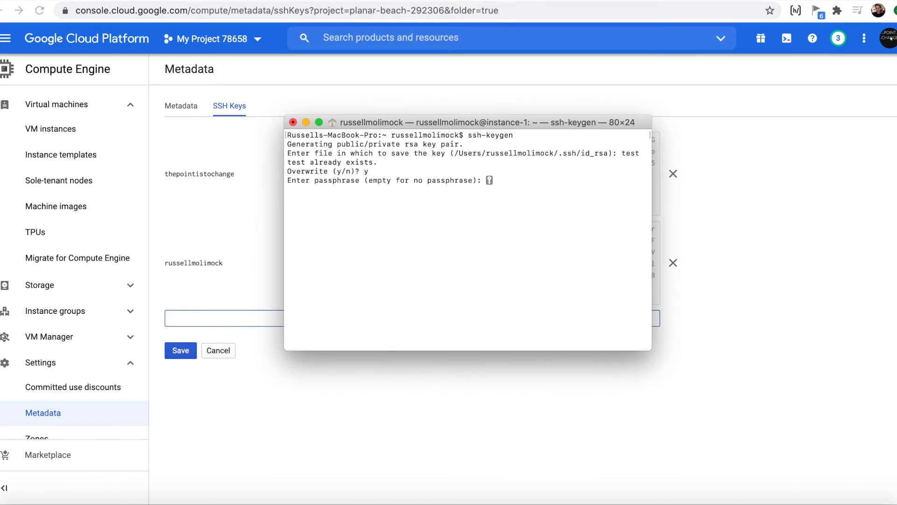
key(Return)
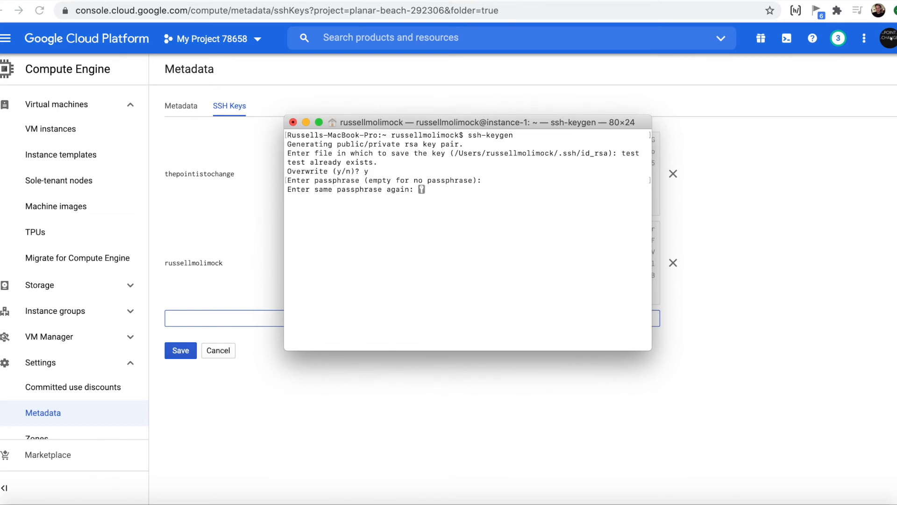
key(Return)
Step: Print test.pub with cat and select the whole ssh-rsa public key
text(c)
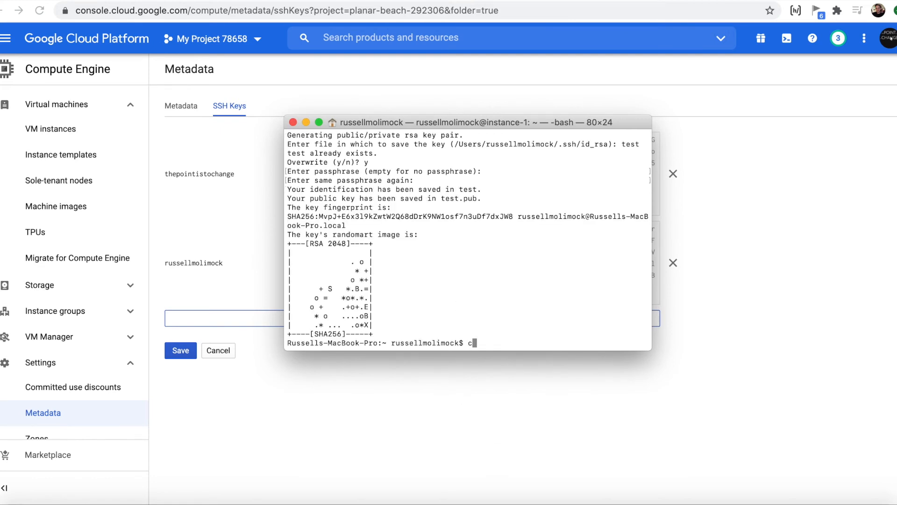
text(at test.pub)
key(Return)
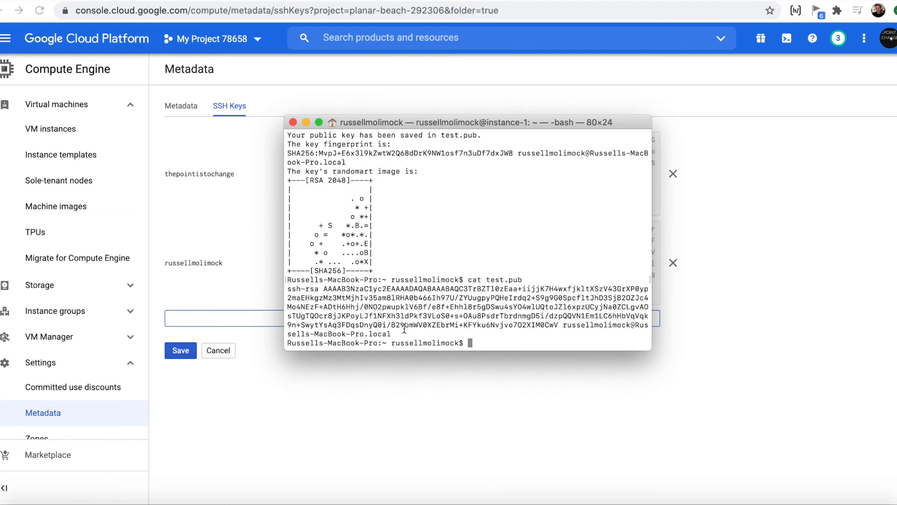
drag(397, 334, 289, 289)
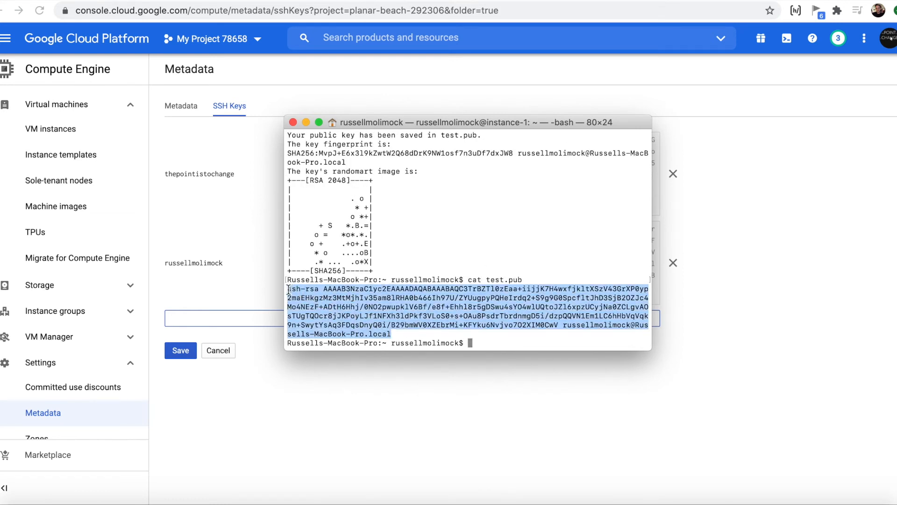
click(250, 294)
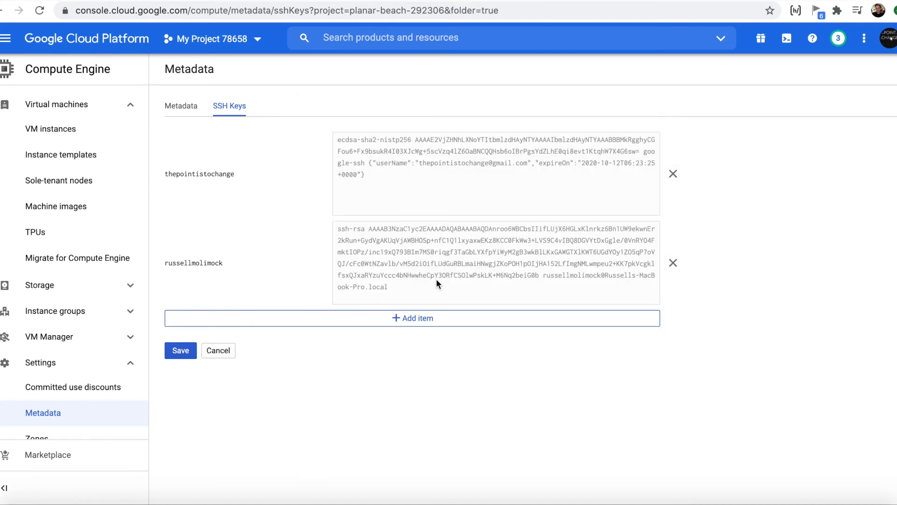
Step: Paste the new ssh-rsa public key as a third project SSH key, save, and expand the first key row
click(413, 319)
click(455, 338)
key(super+v)
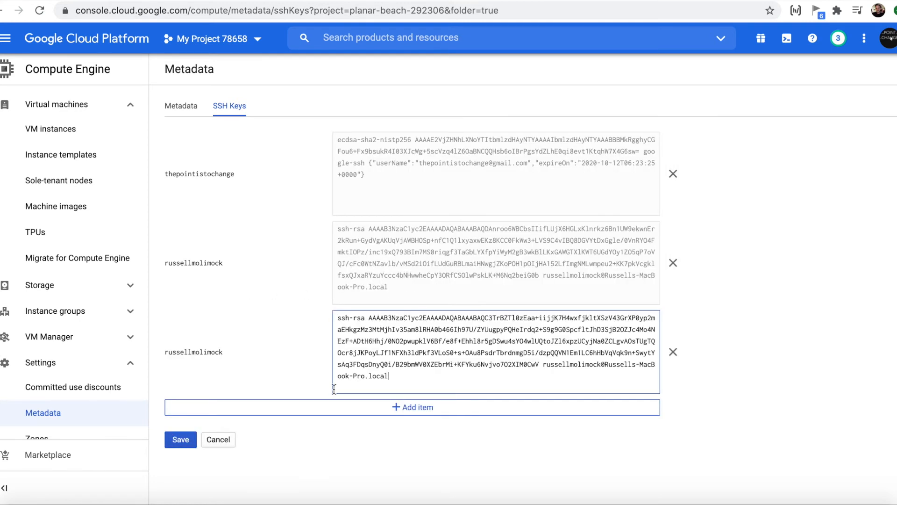
click(184, 440)
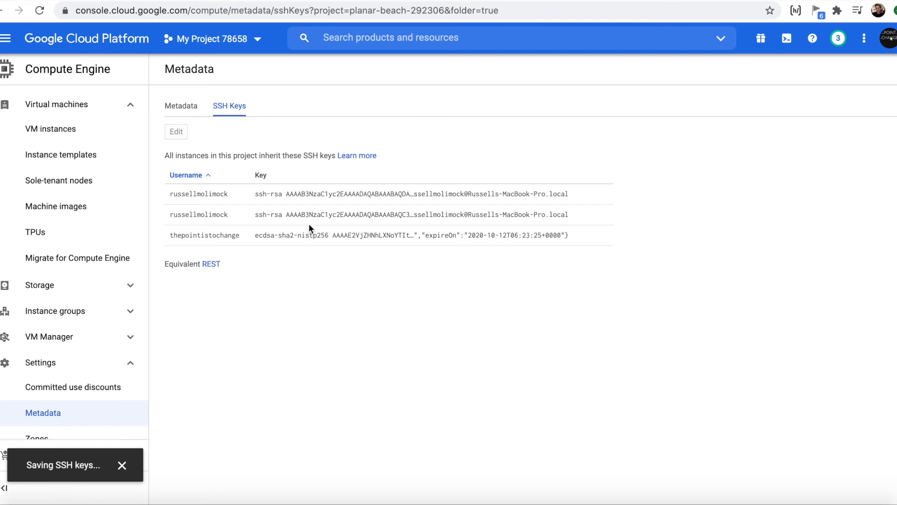
drag(169, 193, 228, 196)
click(228, 196)
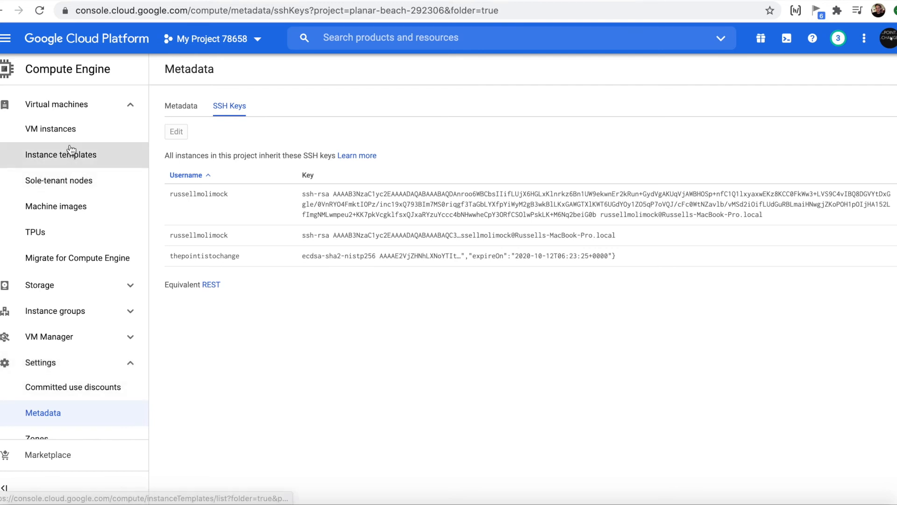
Step: In Terminal, type ssh -i test followed by the username copied from the public key
click(51, 138)
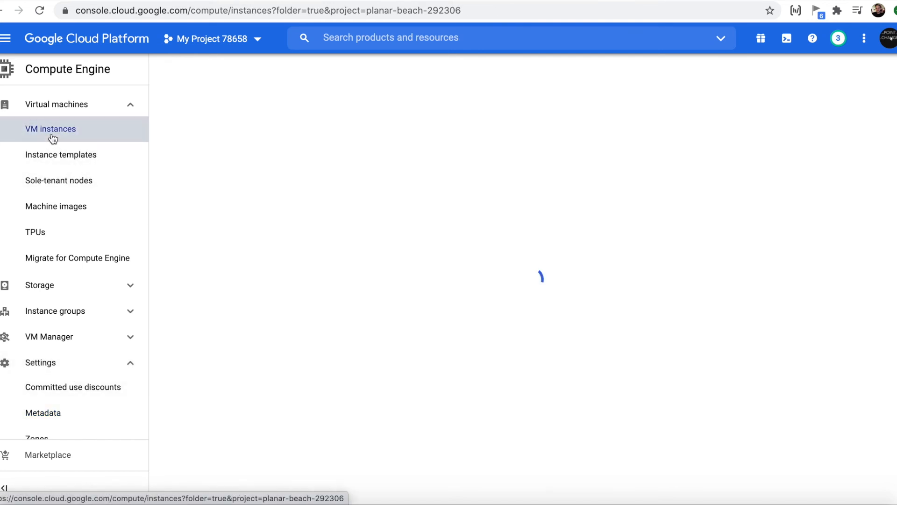
key(super+Tab)
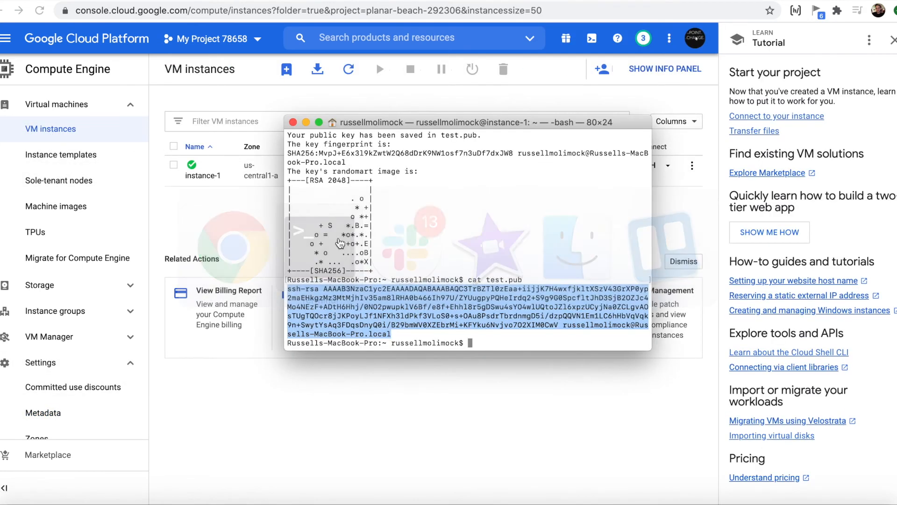
click(413, 334)
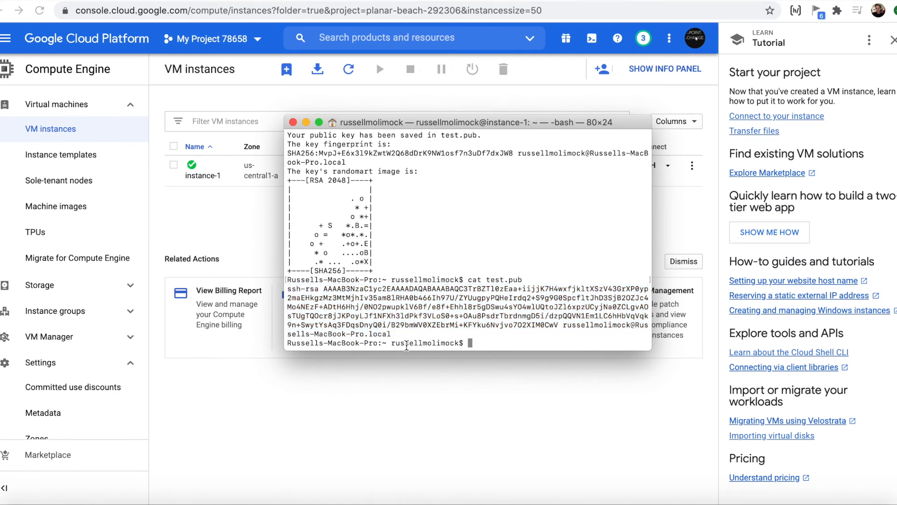
drag(563, 325, 630, 327)
key(super+c)
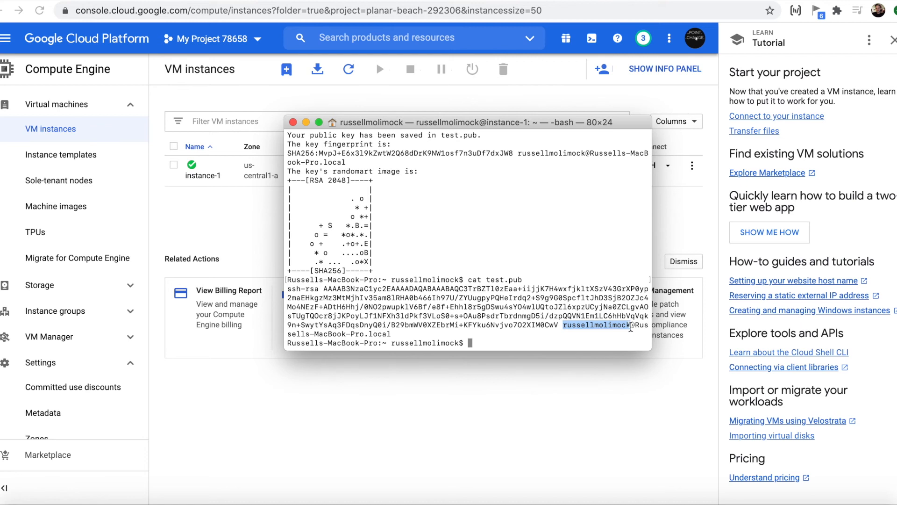
click(547, 340)
text(ssh -i test)
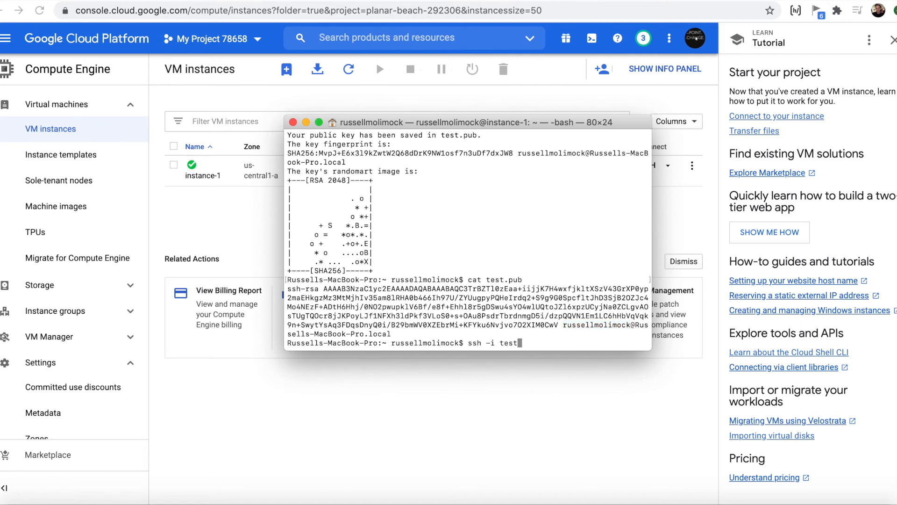
key(super+v)
click(681, 227)
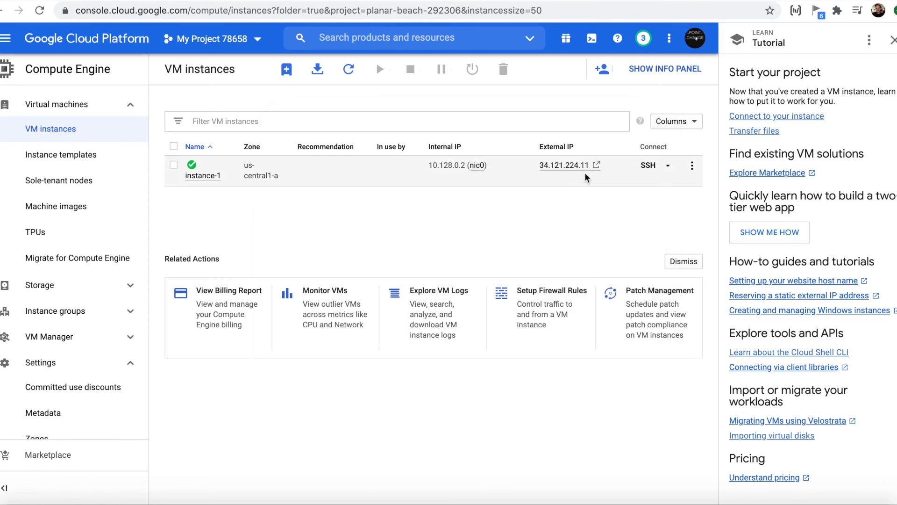
click(606, 166)
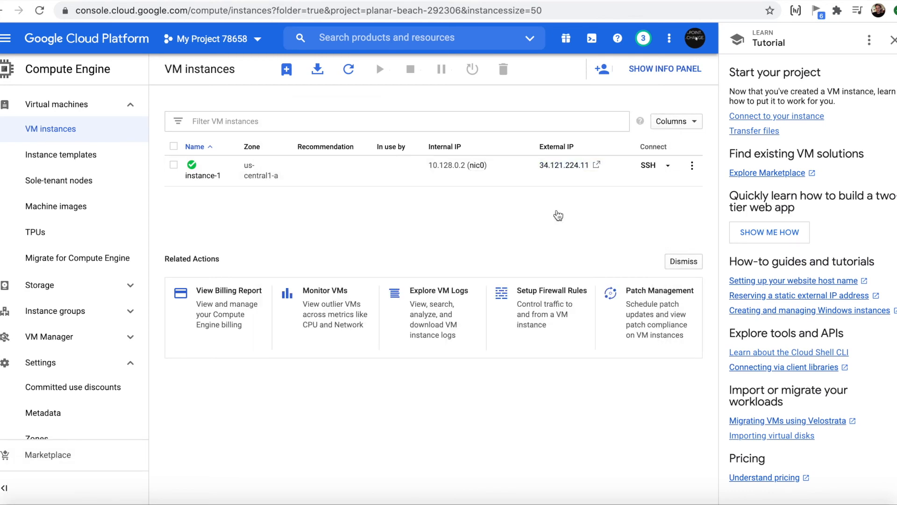
key(super+Tab)
text(@)
key(super+v)
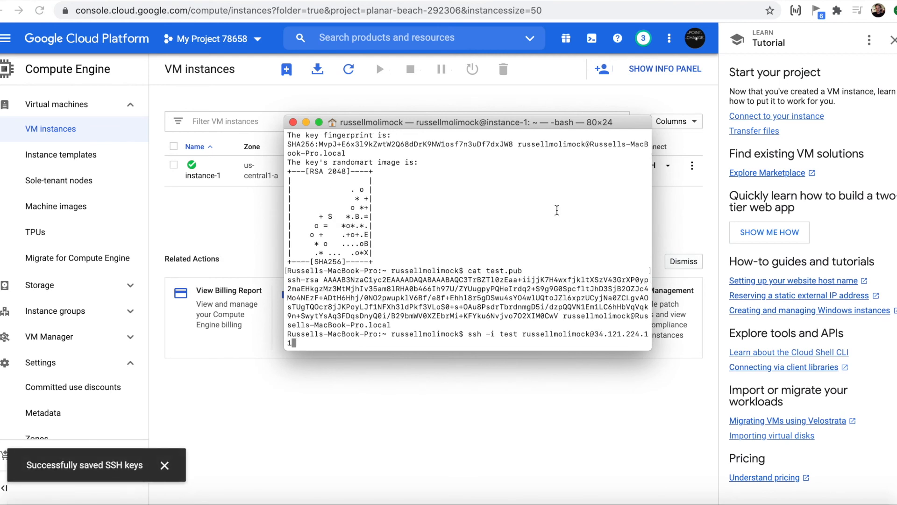
key(Return)
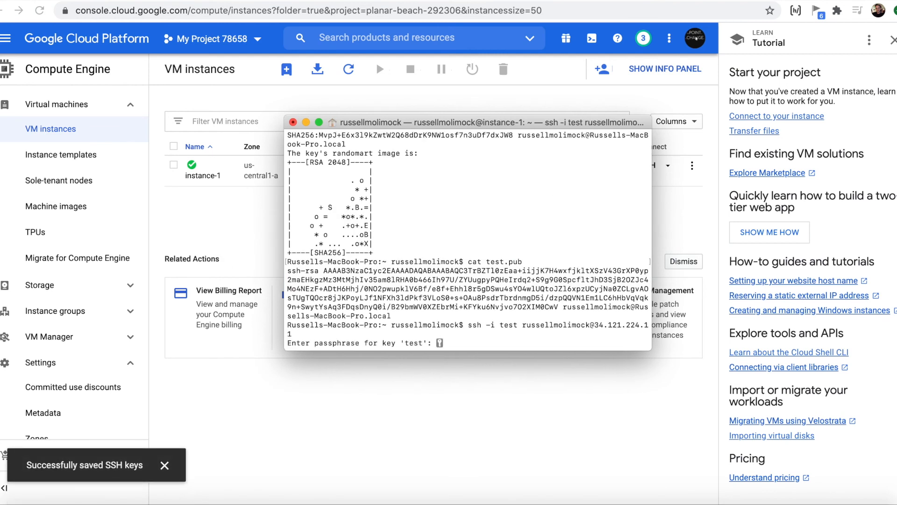
Step: Log in to instance-1 with the empty passphrase, run ls, then return to the VM instances list
key(Return)
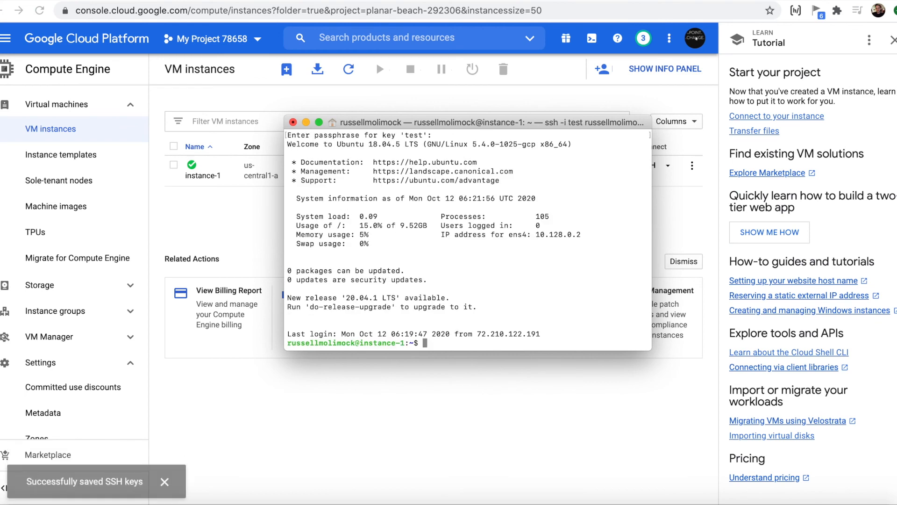
text(ls)
key(Return)
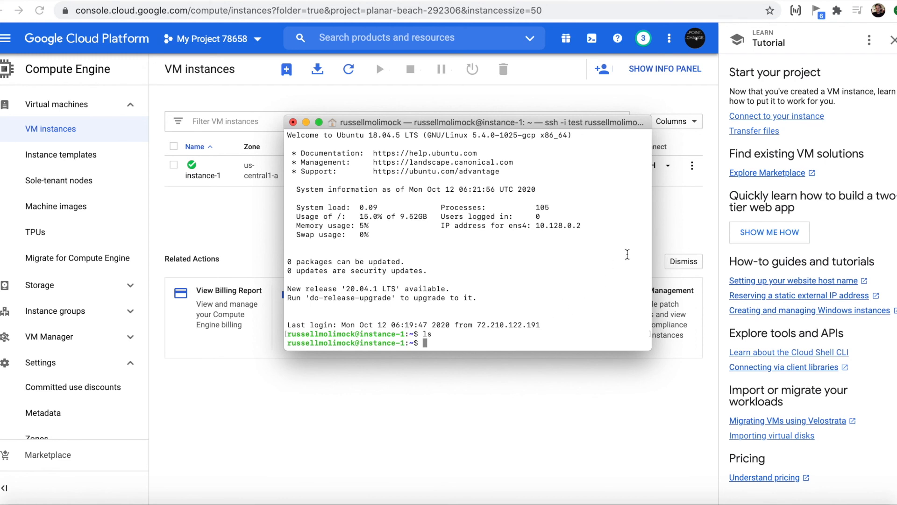
click(678, 213)
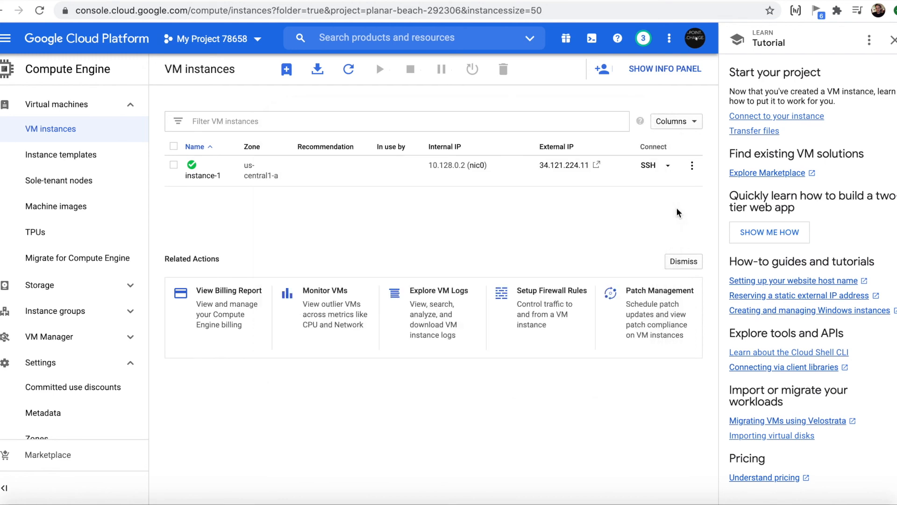